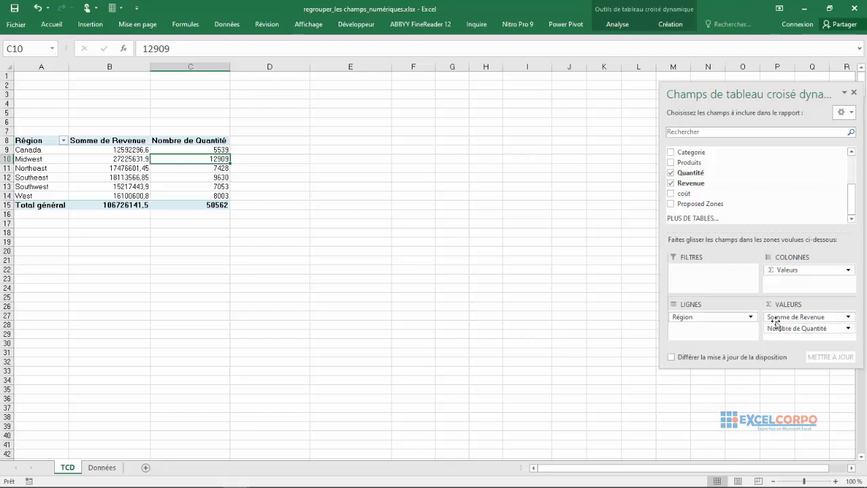
Hide and redisplay the pivot table field list by selecting an empty cell and returning to a Nombre de Quantité value
left_click(638, 250)
left_click(229, 171)
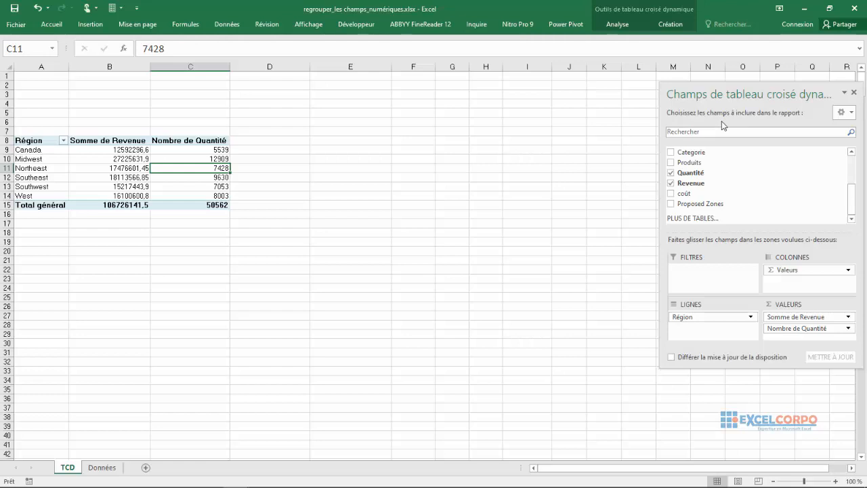
key("Up")
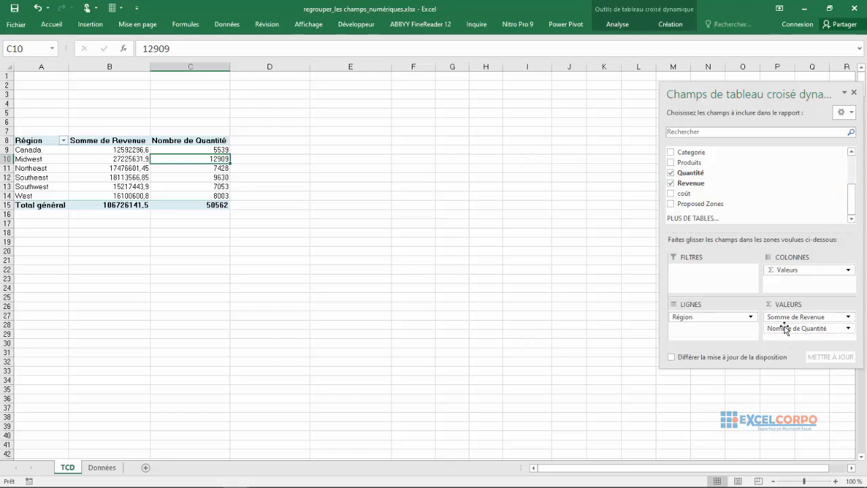
left_click(648, 253)
left_click(227, 171)
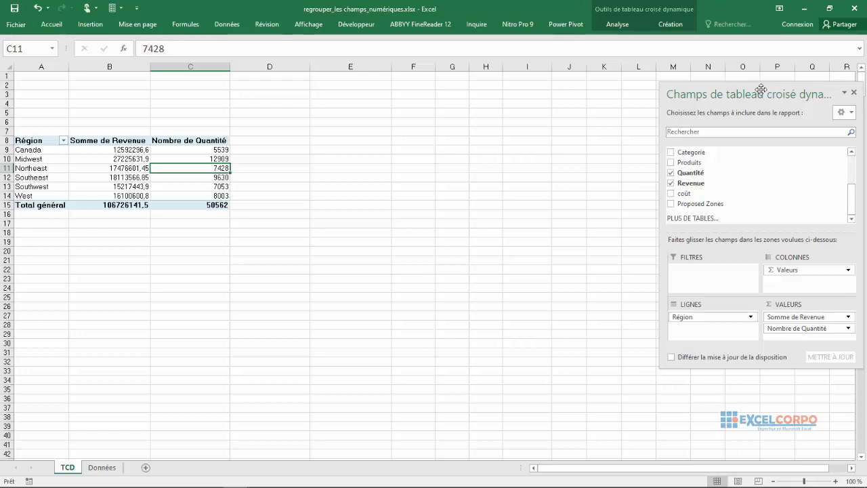
Move the floating pivot table field list across the sheet and dock it to the side of the window
left_click_drag(710, 90, 354, 84)
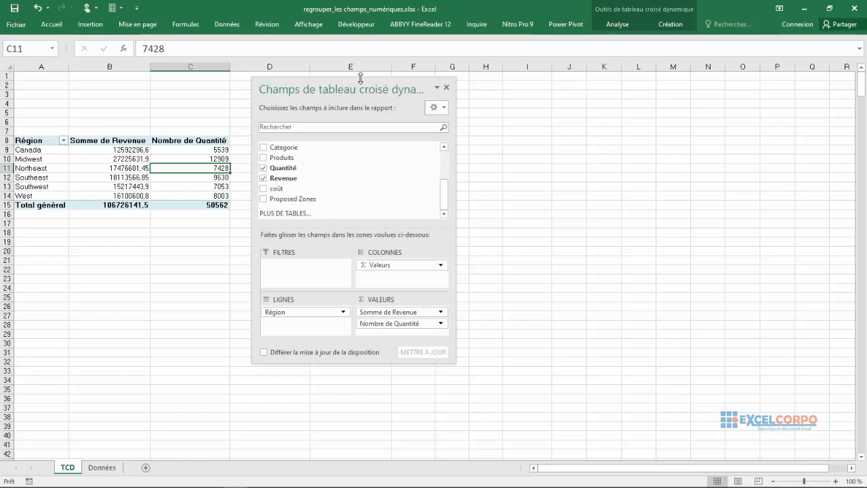
left_click_drag(356, 82, 854, 93)
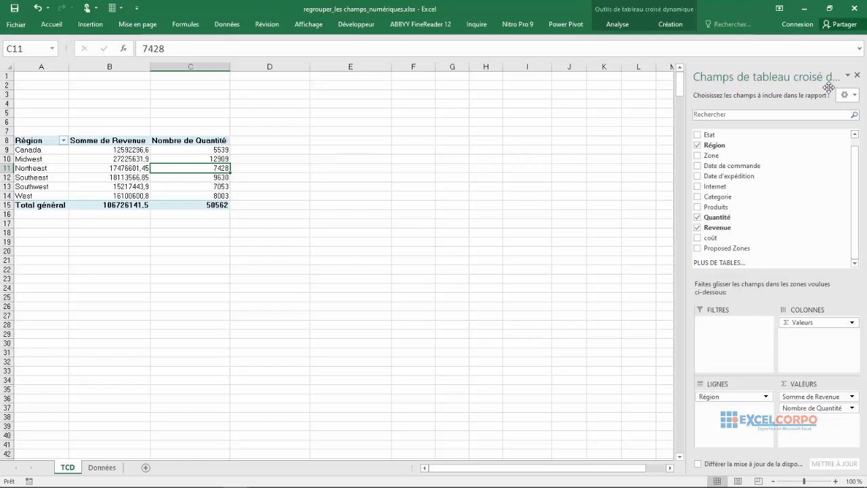
left_click_drag(828, 88, 790, 78)
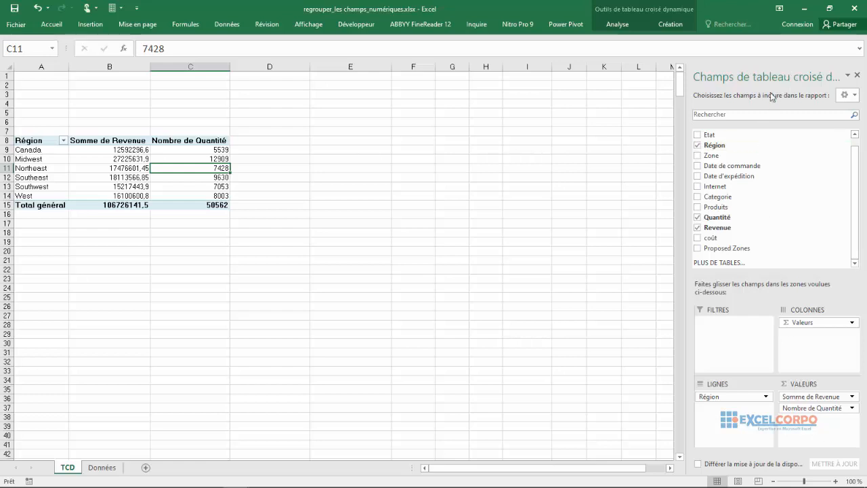
Arrange the field list as Sections Champs et Zones empilées, and switch it to Sections Champs et Zones côte à côte
left_click(855, 96)
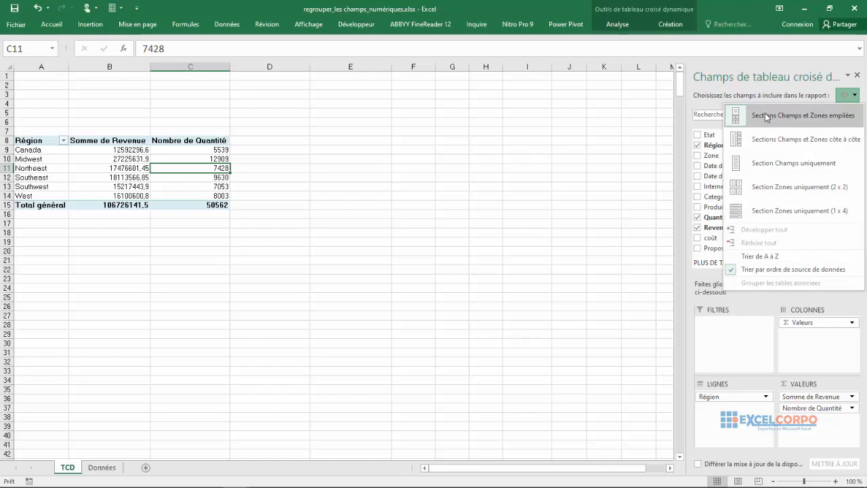
left_click(820, 116)
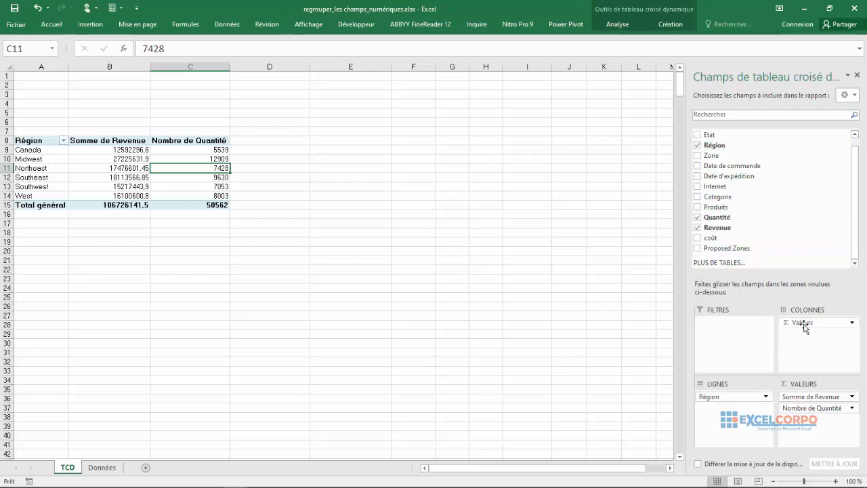
left_click(855, 95)
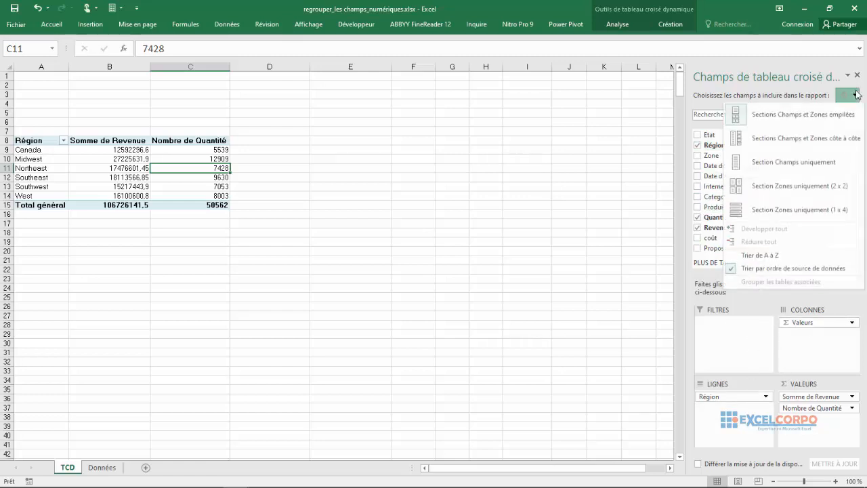
left_click(772, 138)
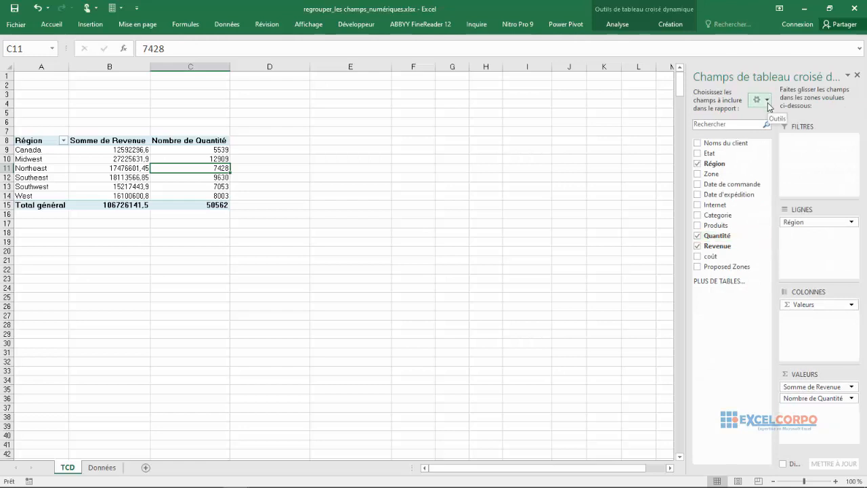
left_click(767, 102)
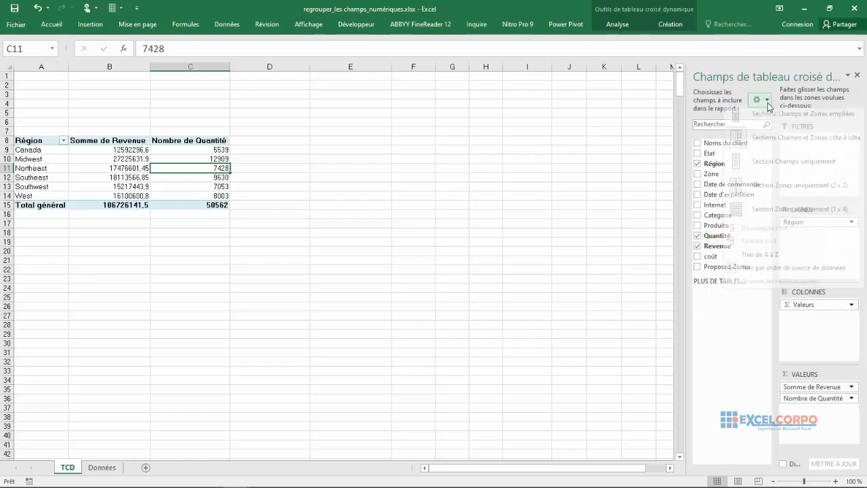
left_click(820, 146)
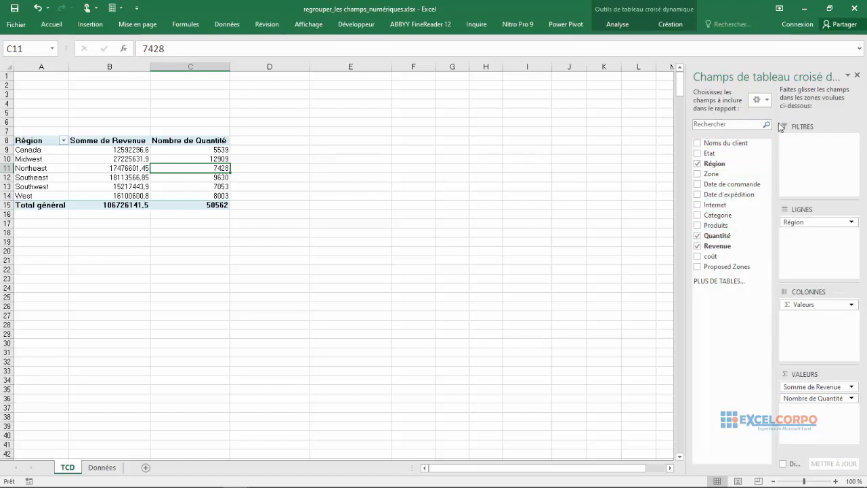
Display the field list as Section Champs uniquement, followed by Section Zones uniquement (2 x 2)
left_click(763, 101)
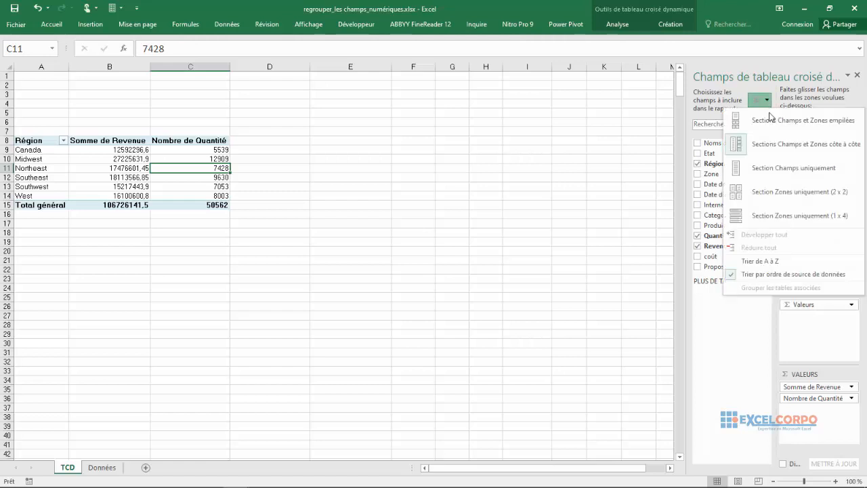
left_click(757, 168)
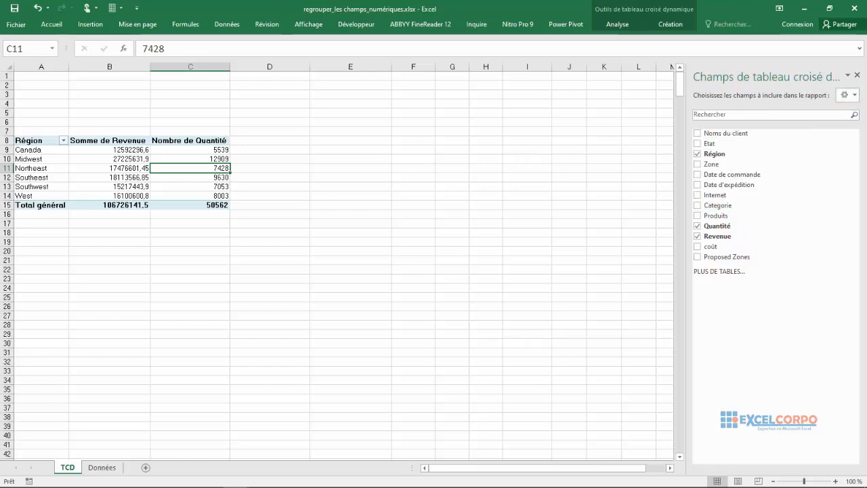
left_click(849, 95)
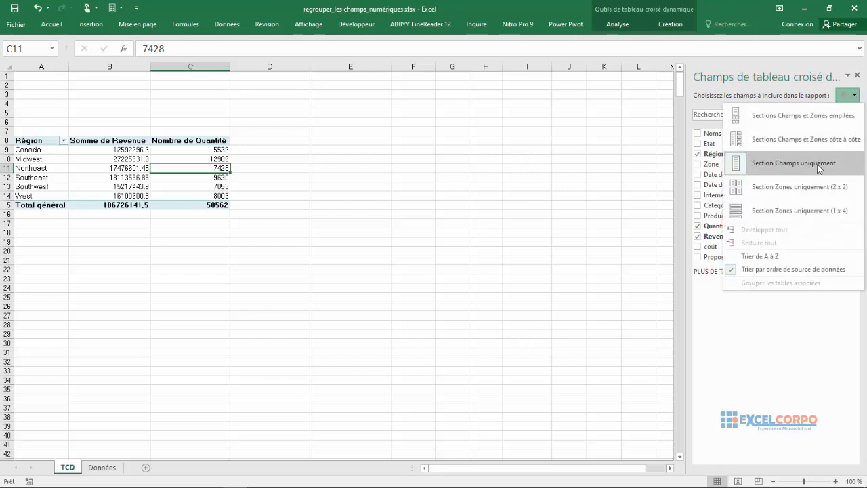
left_click(769, 187)
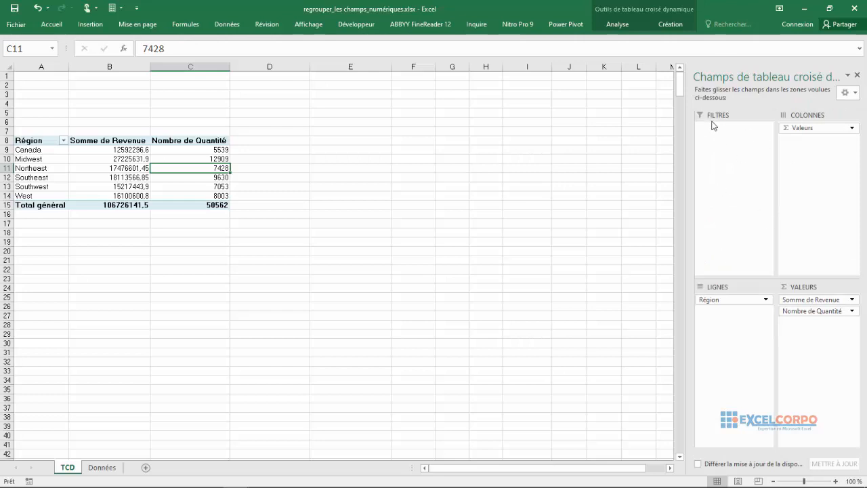
Show the field list as Section Zones uniquement (1 x 4), and restore the Sections Champs et Zones empilées layout
left_click(858, 93)
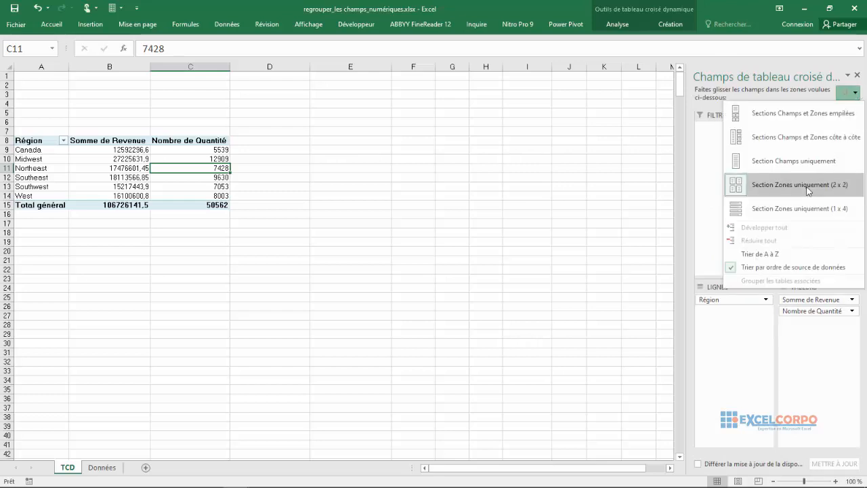
left_click(778, 207)
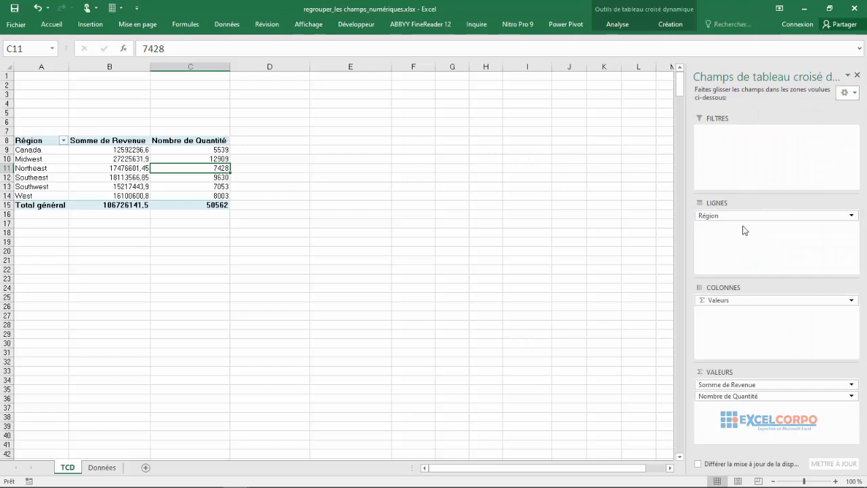
left_click(846, 92)
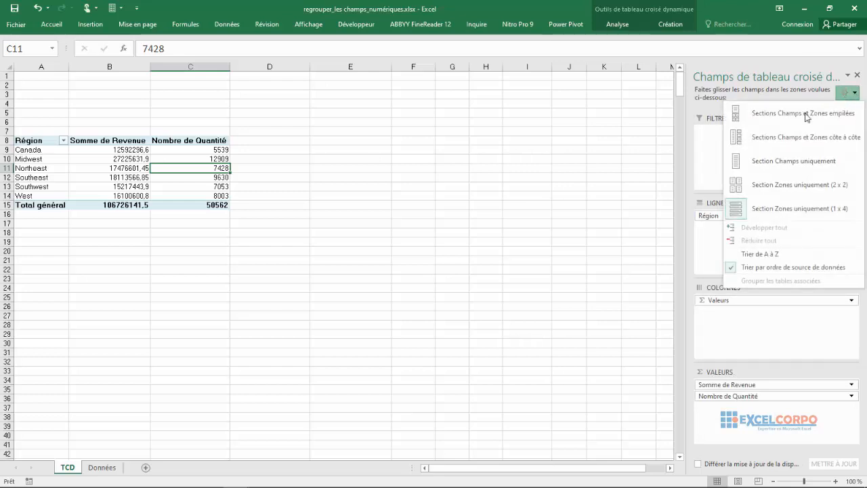
left_click(776, 111)
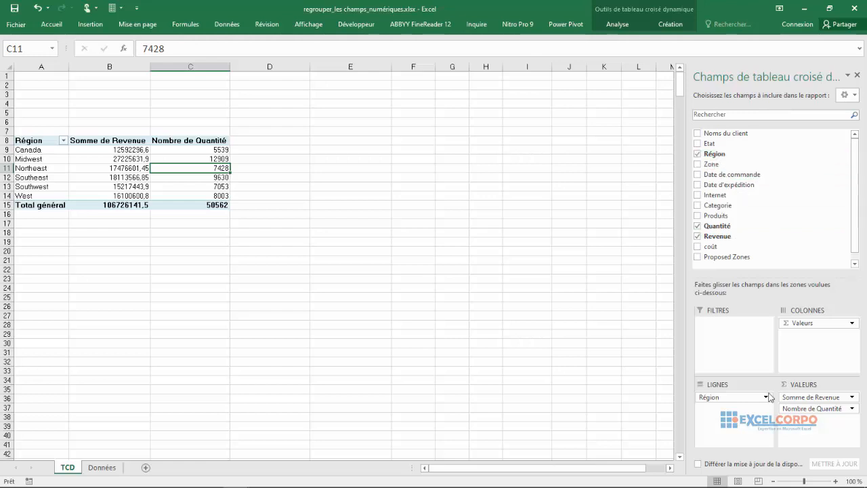
Move Somme de Revenue below Nombre de Quantité in the pivot table's values area
left_click(803, 398)
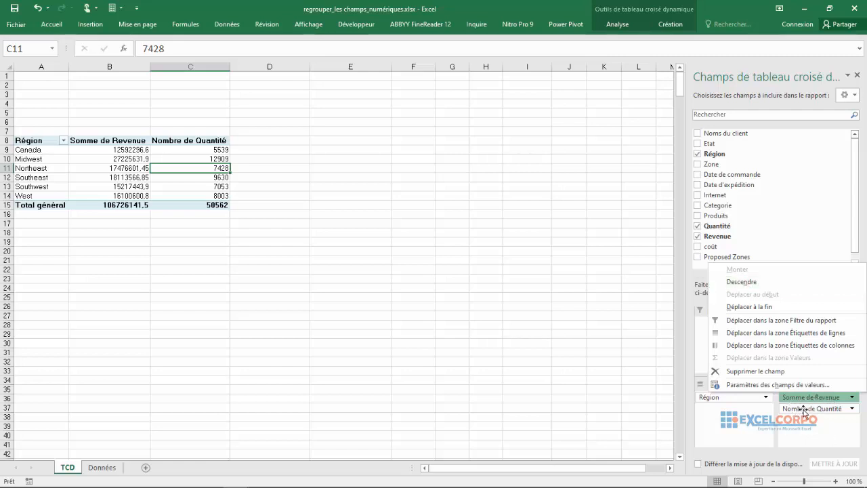
left_click(734, 282)
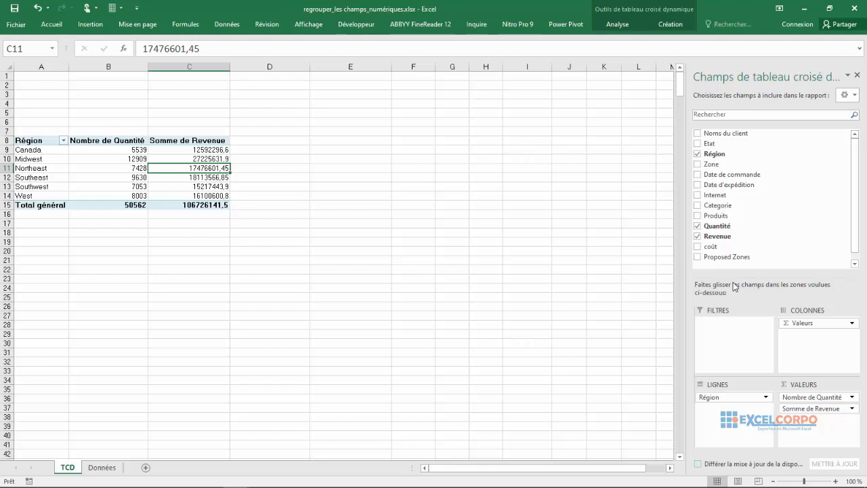
Examine the value field settings of Nombre de Quantité and close them without changes
left_click(799, 397)
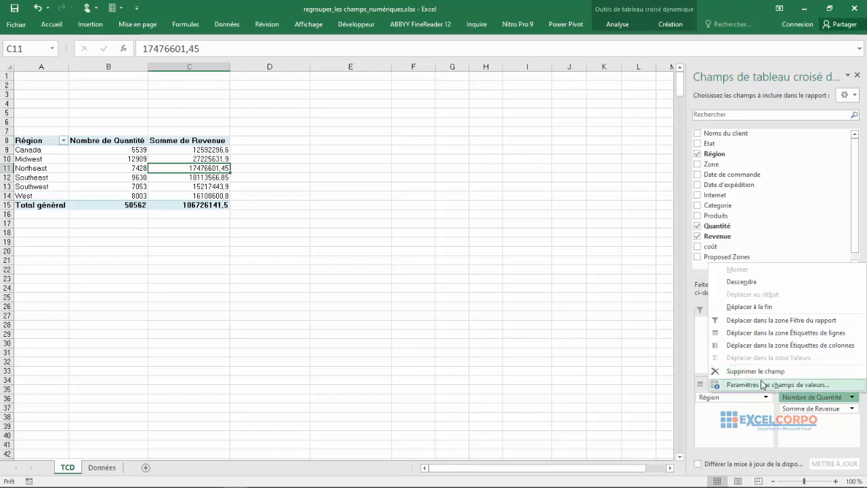
left_click(761, 384)
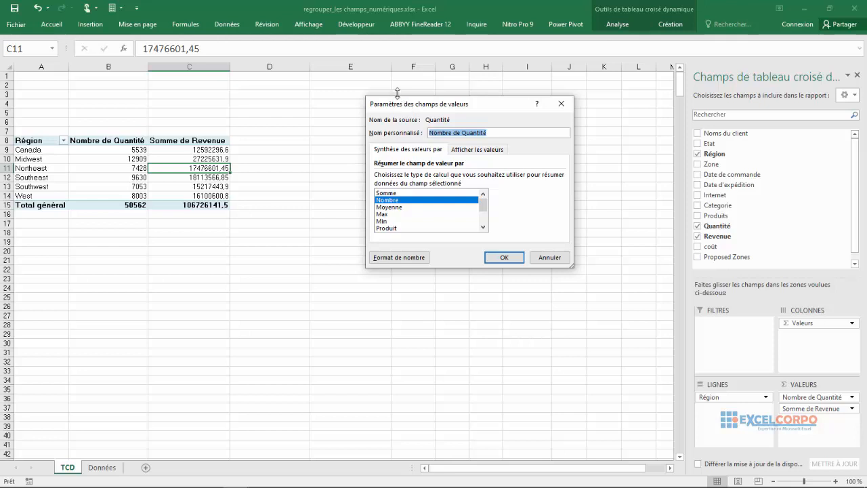
left_click(560, 103)
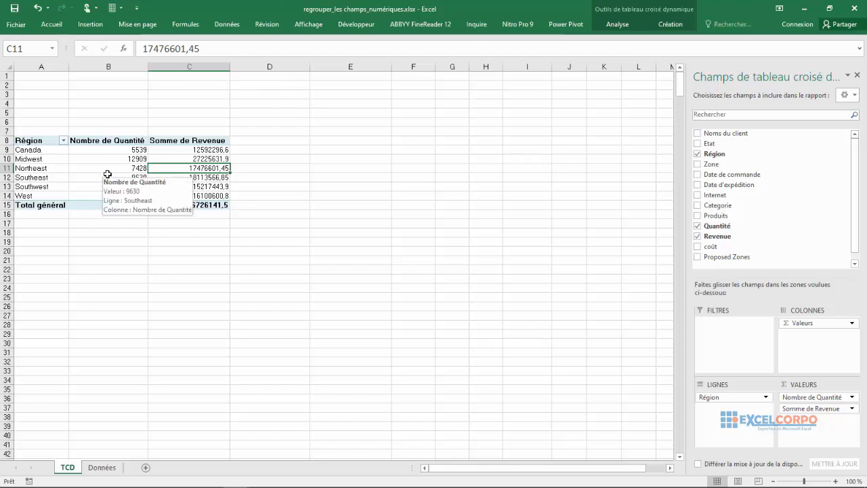
Filter the Région row labels of the pivot table to show only Canada
left_click(63, 141)
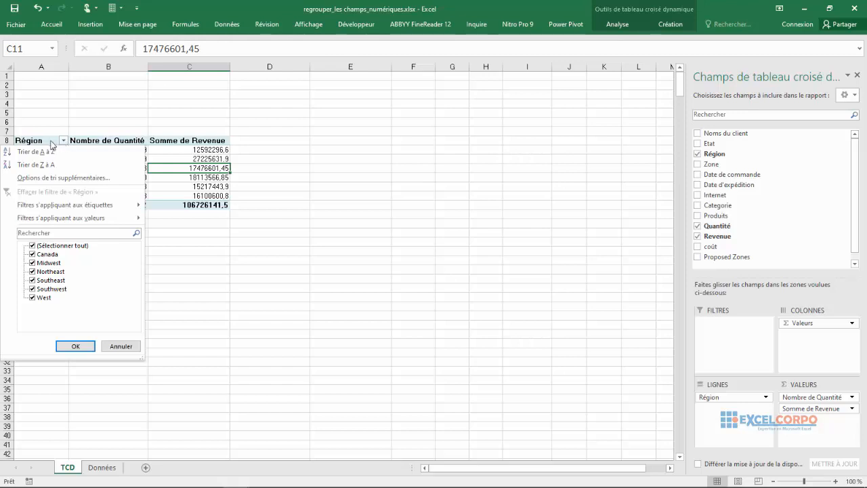
mouse_move(73, 220)
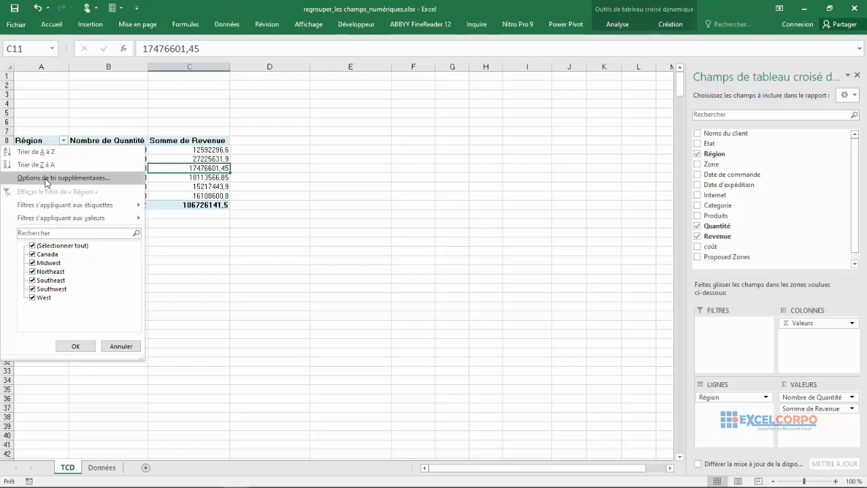
mouse_move(99, 206)
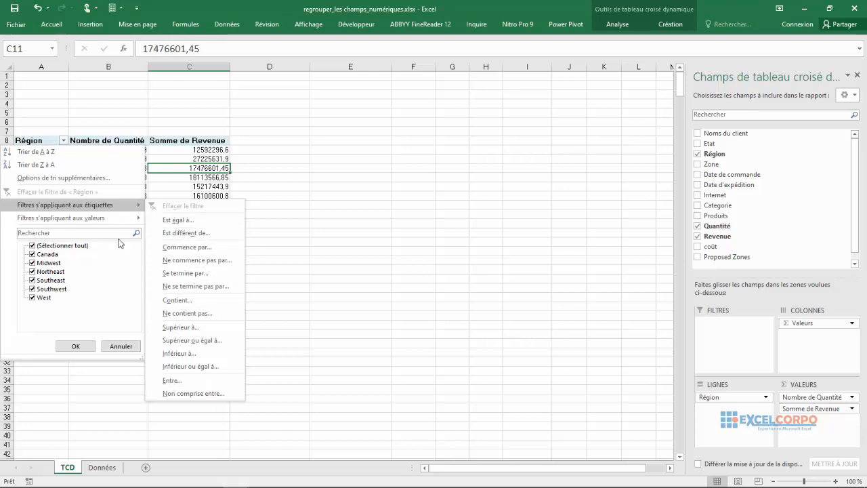
mouse_move(120, 218)
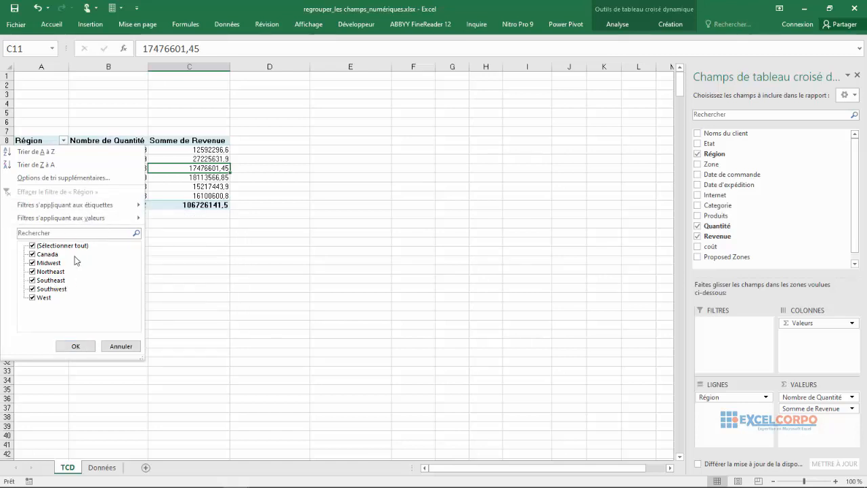
left_click(36, 247)
left_click(32, 254)
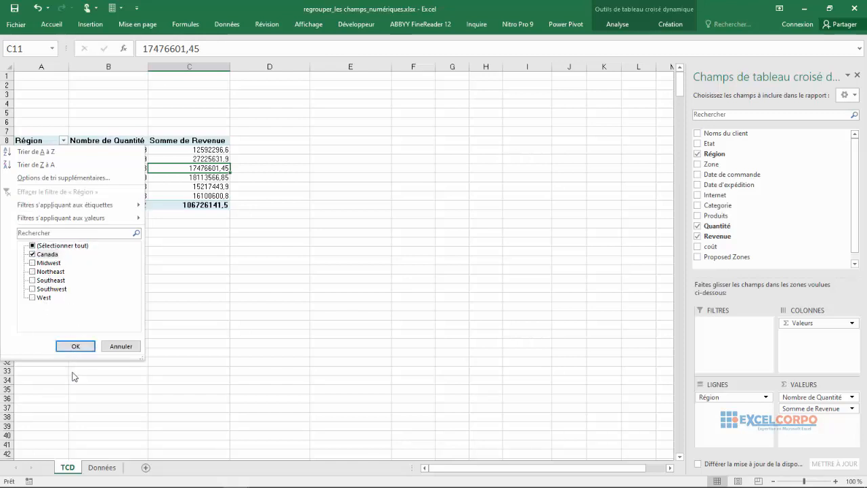
left_click(74, 346)
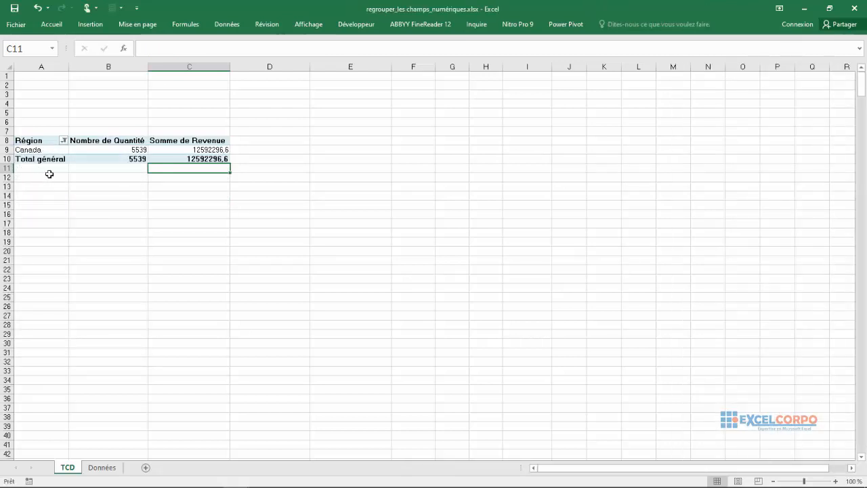
Reselect all regions in the Région filter of the pivot table
left_click(63, 140)
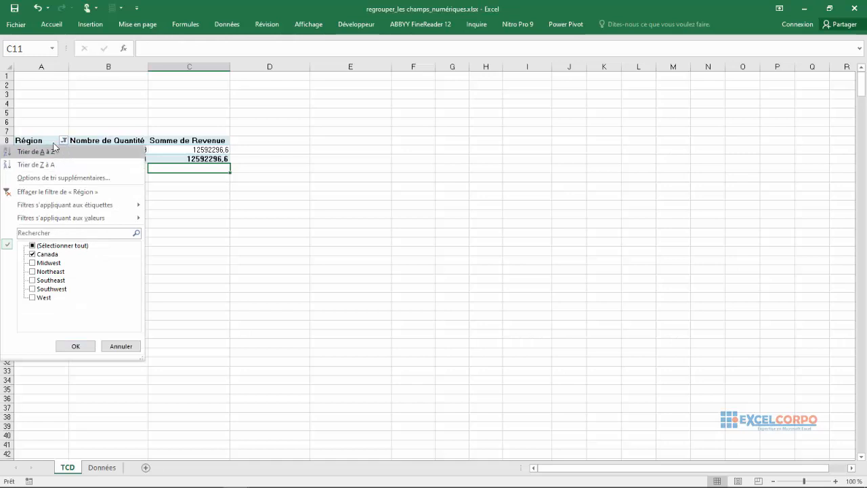
left_click(33, 246)
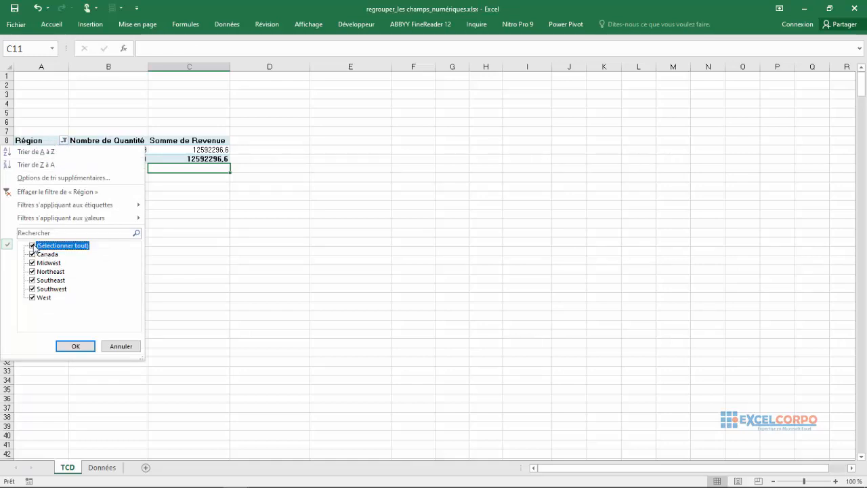
left_click(75, 346)
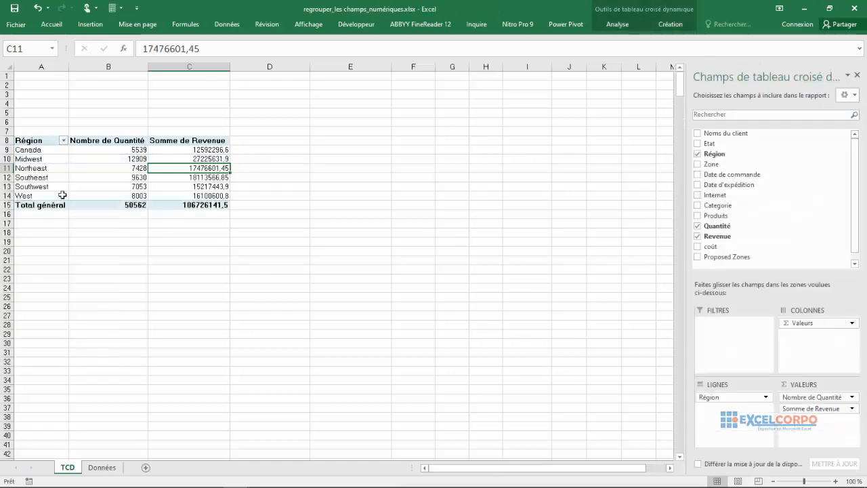
Examine the label filter and value filter options available for Région, and leave them by selecting cell D11
left_click(63, 141)
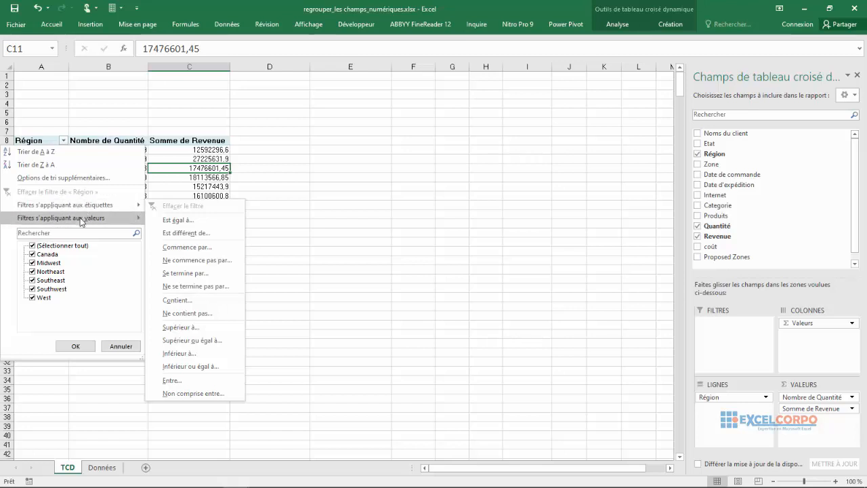
mouse_move(66, 210)
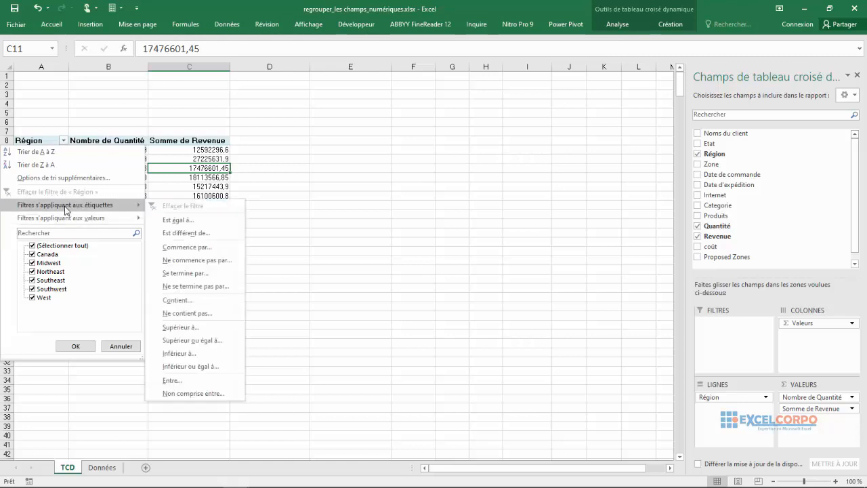
mouse_move(102, 217)
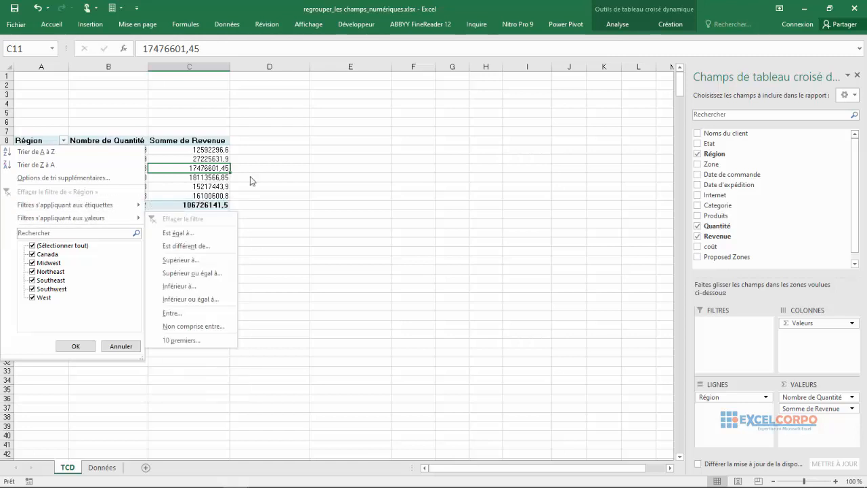
left_click(292, 169)
left_click(292, 165)
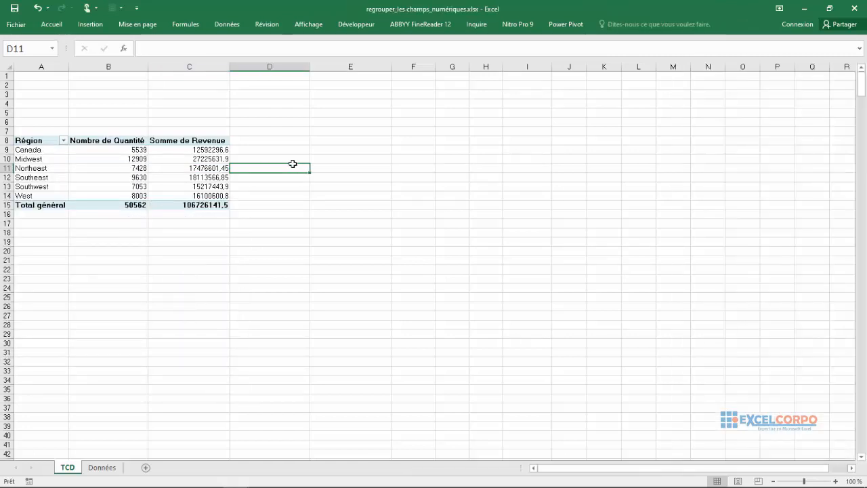